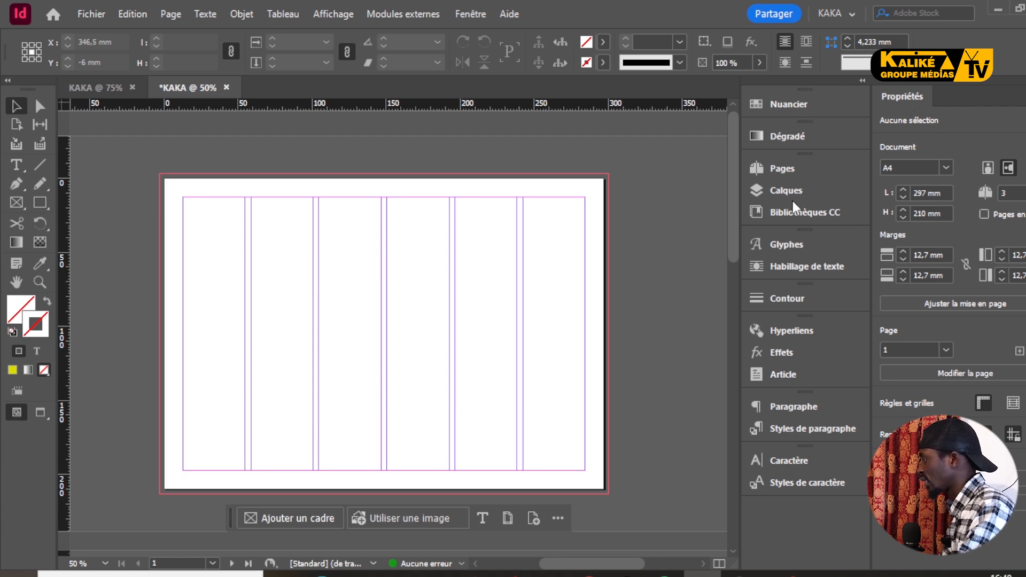
{"action": "left_click", "coordinate": [469, 14]}
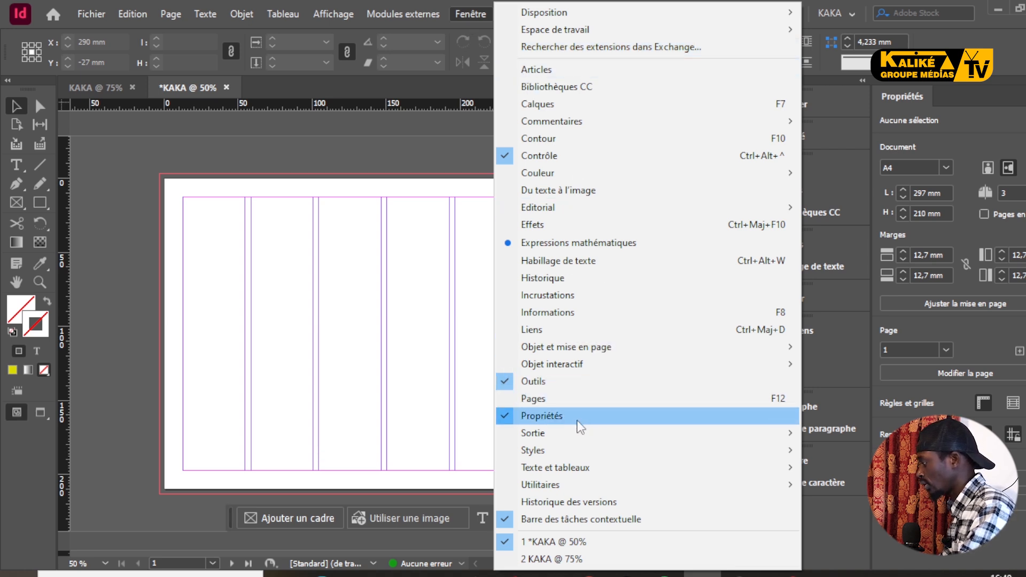
{"action": "left_click", "coordinate": [972, 106]}
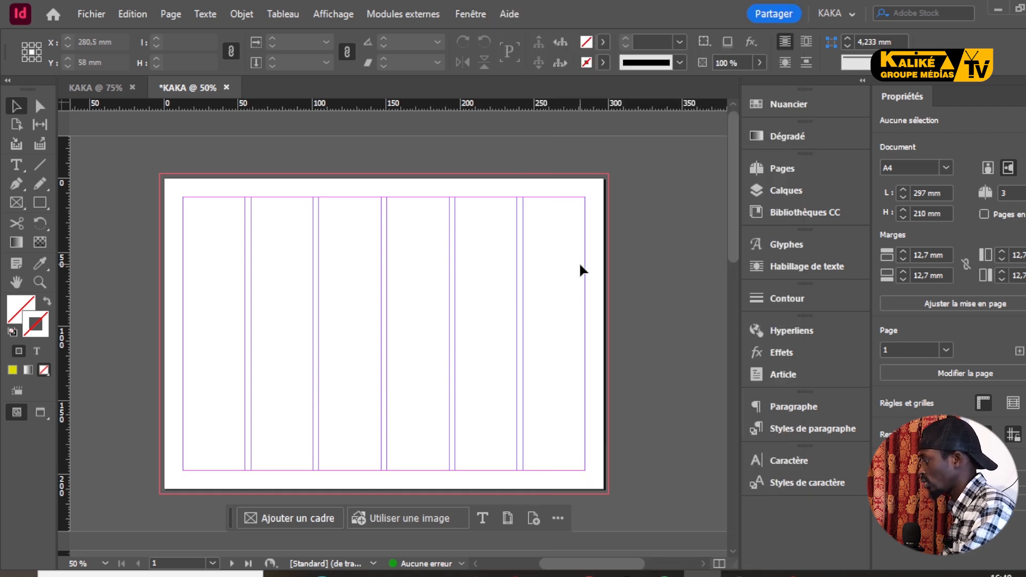
{"action": "scroll", "coordinate": [579, 265], "scroll_direction": "down", "scroll_amount": 3}
{"action": "scroll", "coordinate": [580, 265], "scroll_direction": "up", "scroll_amount": 2}
{"action": "scroll", "coordinate": [580, 262], "scroll_direction": "down", "scroll_amount": 5}
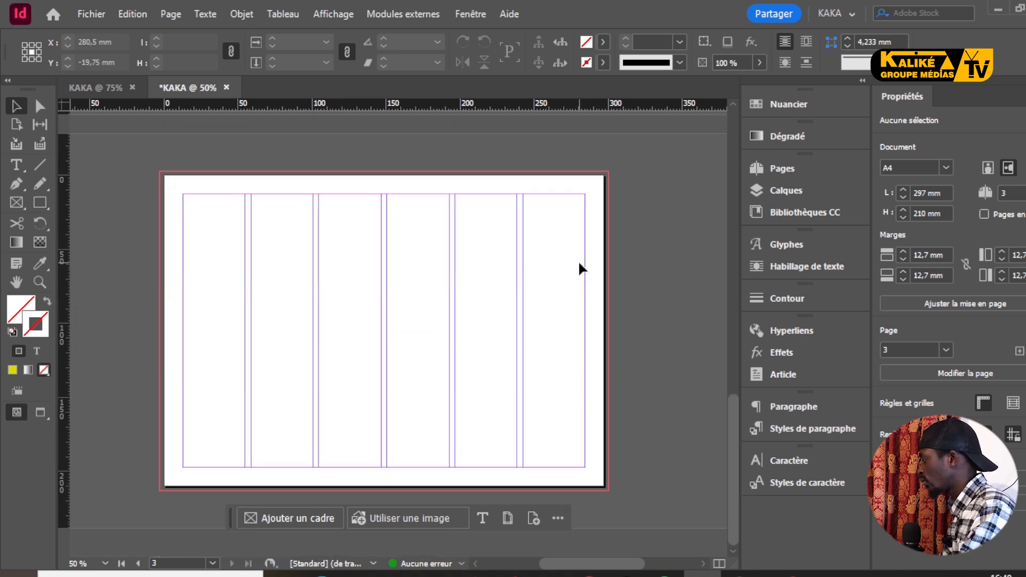
{"action": "scroll", "coordinate": [580, 262], "scroll_direction": "up", "scroll_amount": 10}
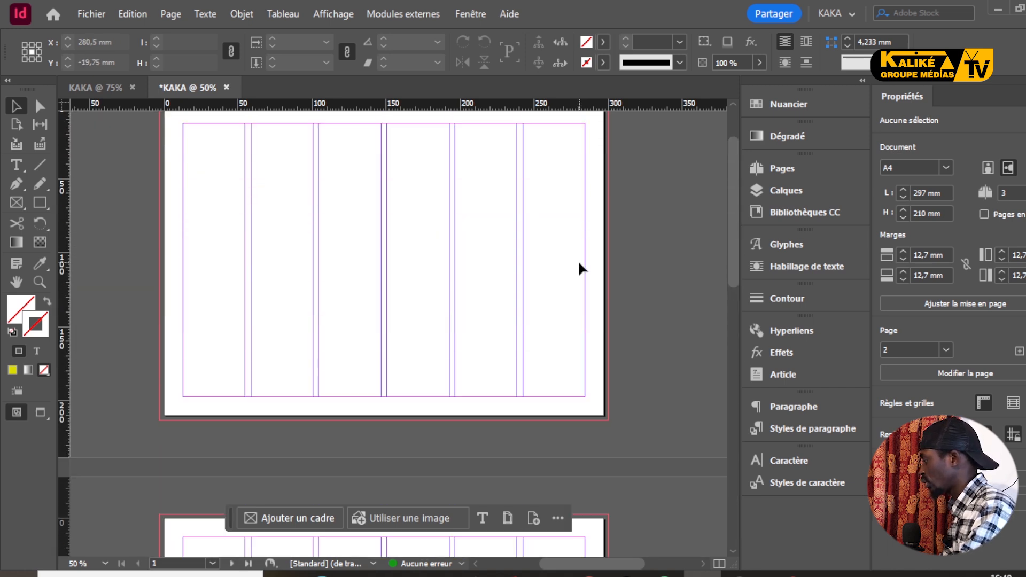
Step: Set the document's number of pages to 4
{"action": "double_click", "coordinate": [1012, 193]}
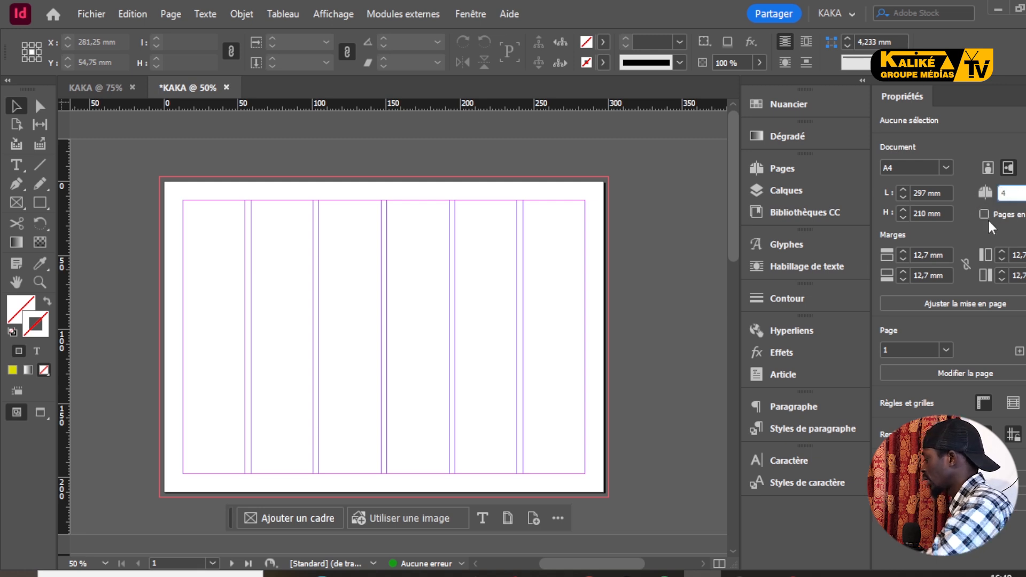
{"action": "key", "text": "Return"}
{"action": "scroll", "coordinate": [566, 278], "scroll_direction": "down", "scroll_amount": 5}
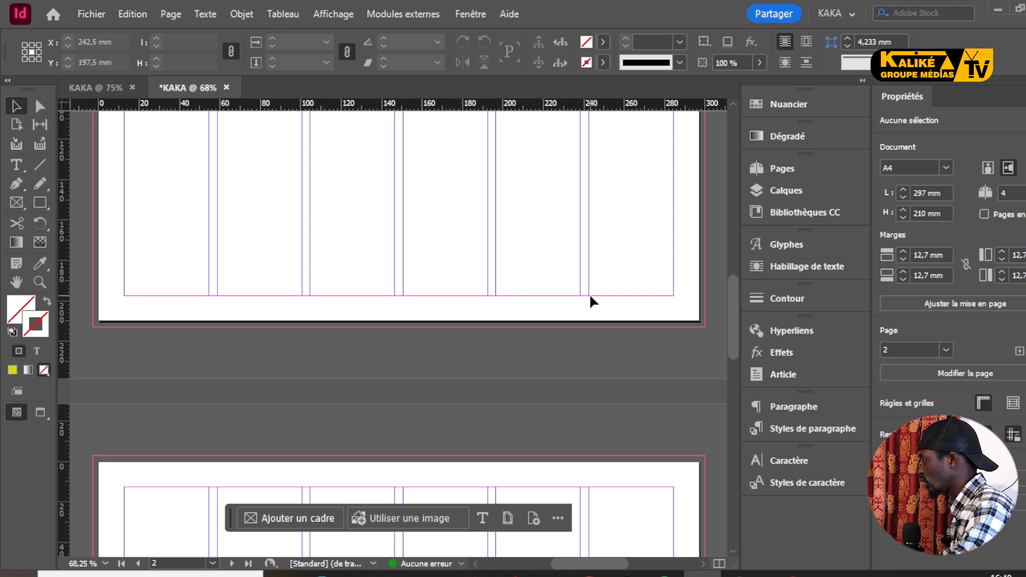
{"action": "scroll", "coordinate": [590, 301], "scroll_direction": "down", "scroll_amount": 12}
{"action": "scroll", "coordinate": [617, 302], "scroll_direction": "up", "scroll_amount": 10}
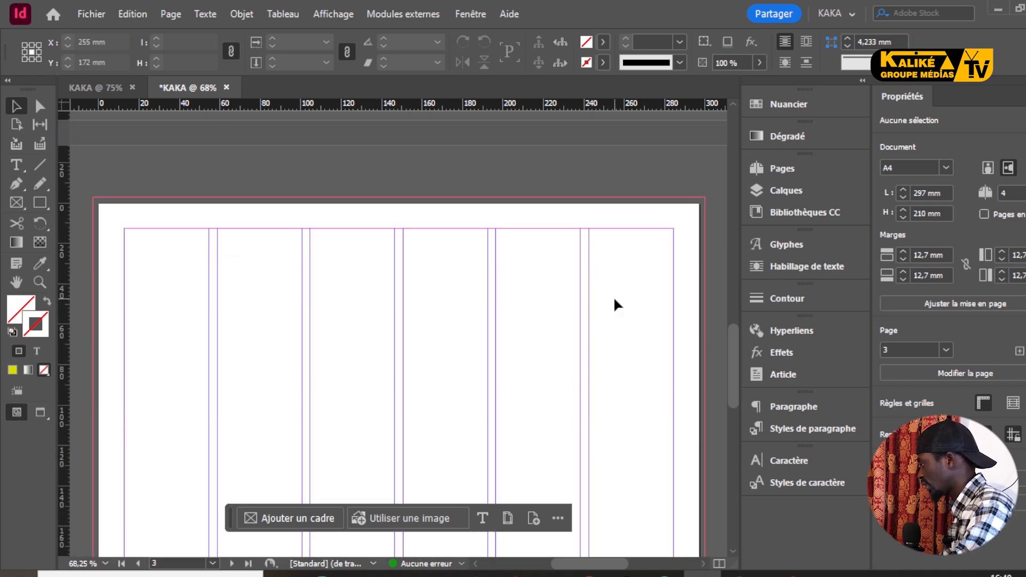
{"action": "scroll", "coordinate": [615, 300], "scroll_direction": "up", "scroll_amount": 3}
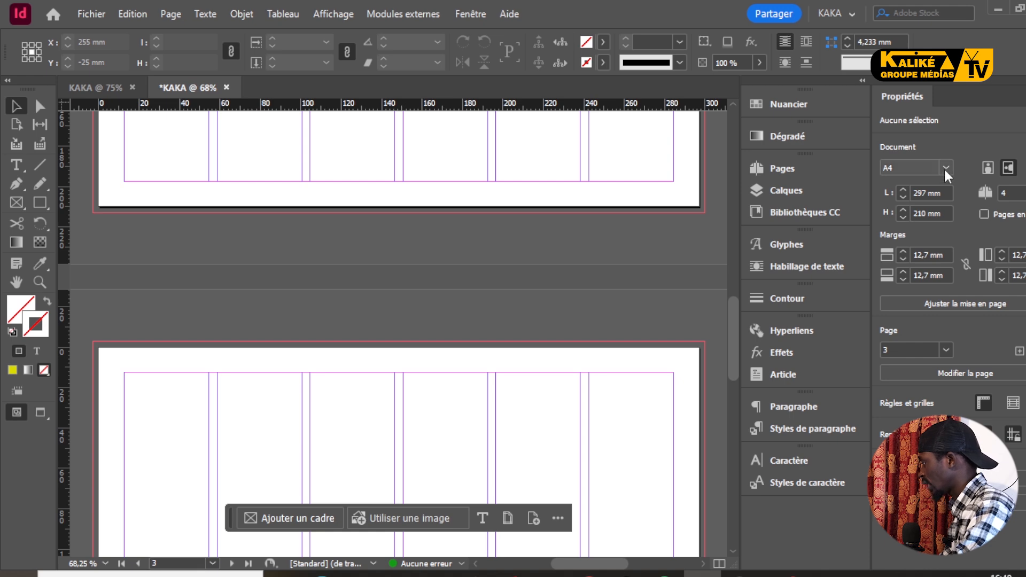
Step: Try portrait orientation and linked margins for the document, restoring landscape orientation and unlinked margins
{"action": "left_click", "coordinate": [989, 171]}
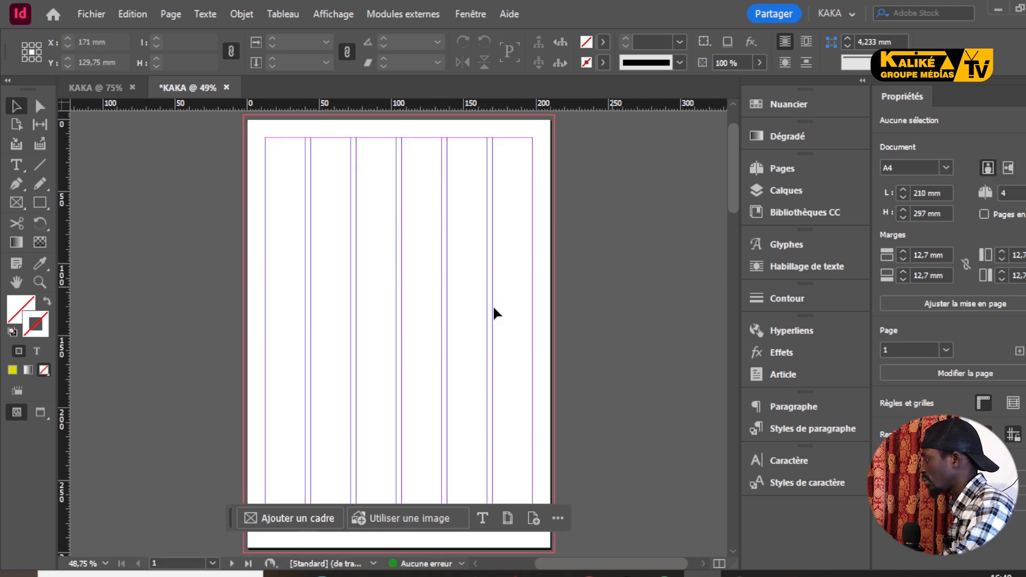
{"action": "scroll", "coordinate": [417, 271], "scroll_direction": "down", "scroll_amount": 5}
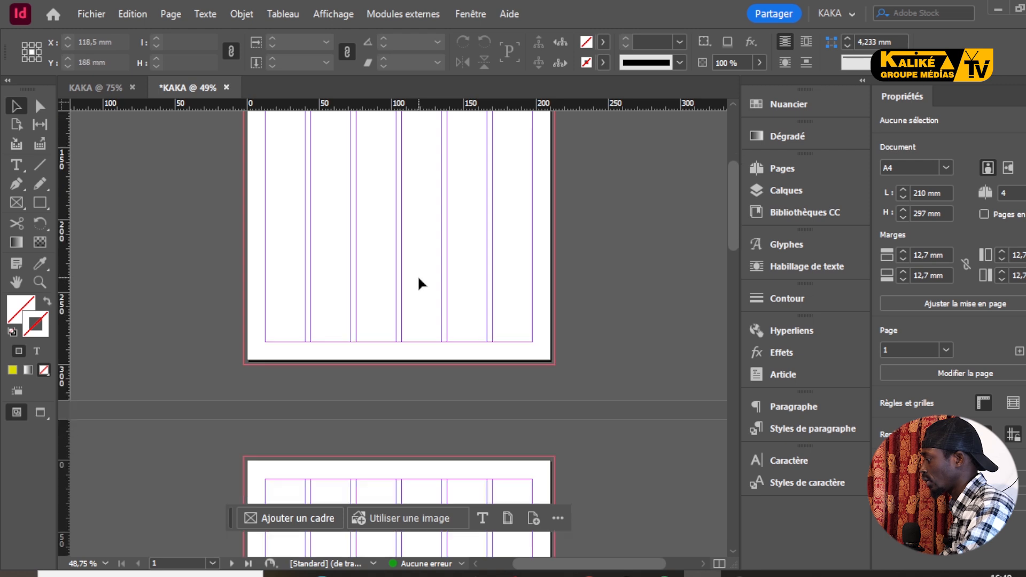
{"action": "left_click", "coordinate": [1008, 168]}
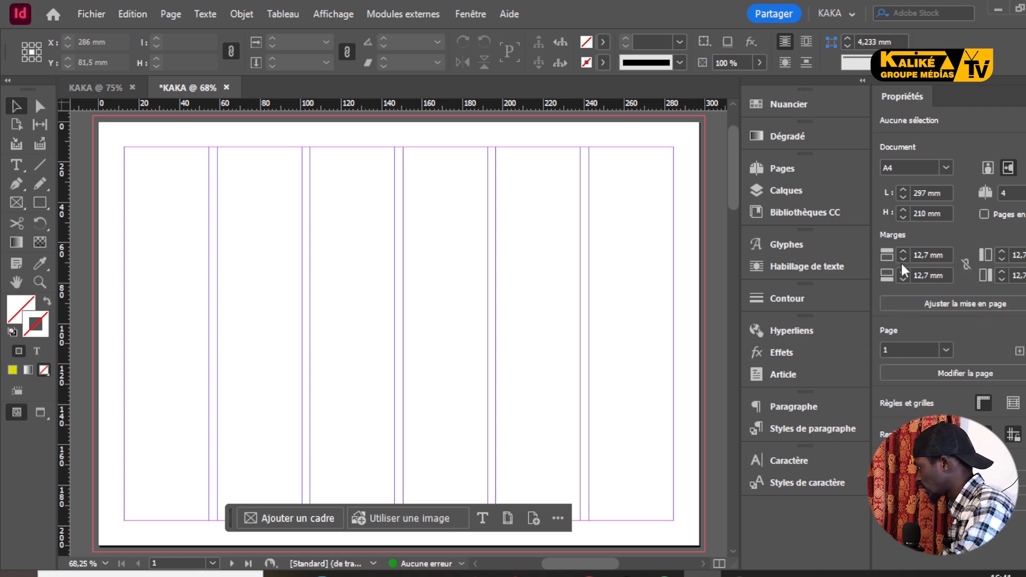
{"action": "left_click", "coordinate": [967, 268]}
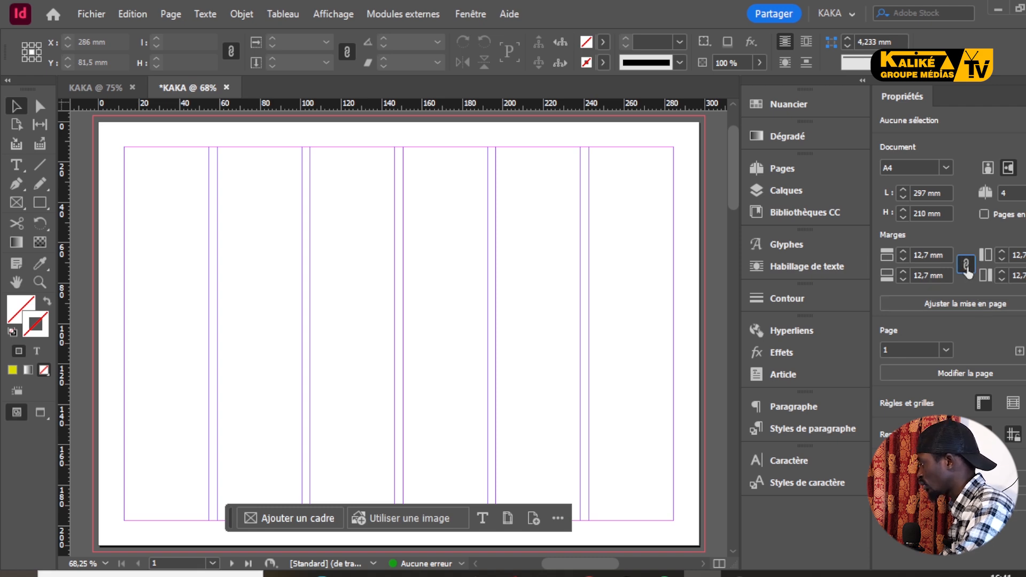
{"action": "left_click", "coordinate": [967, 267]}
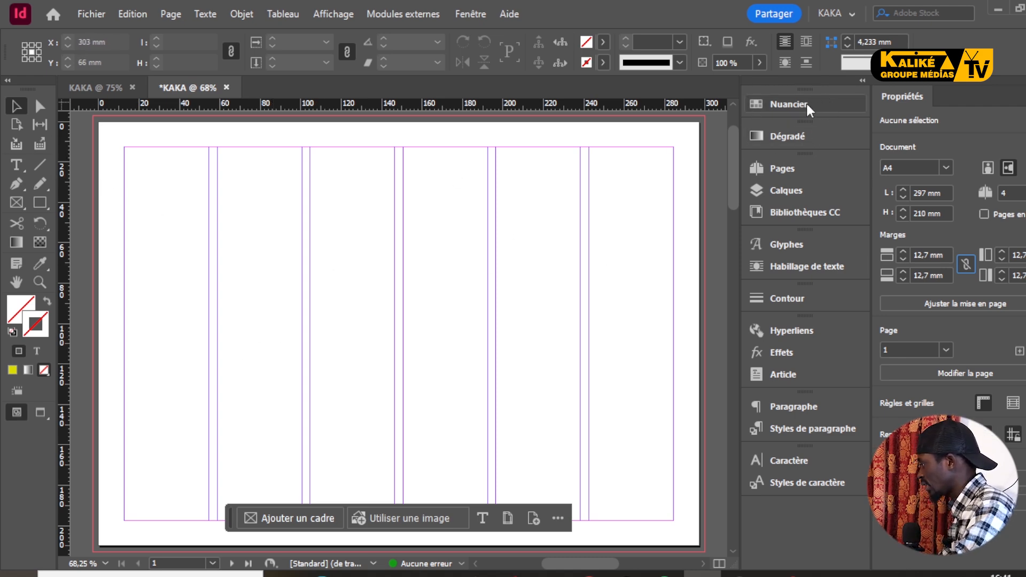
{"action": "left_click", "coordinate": [799, 175]}
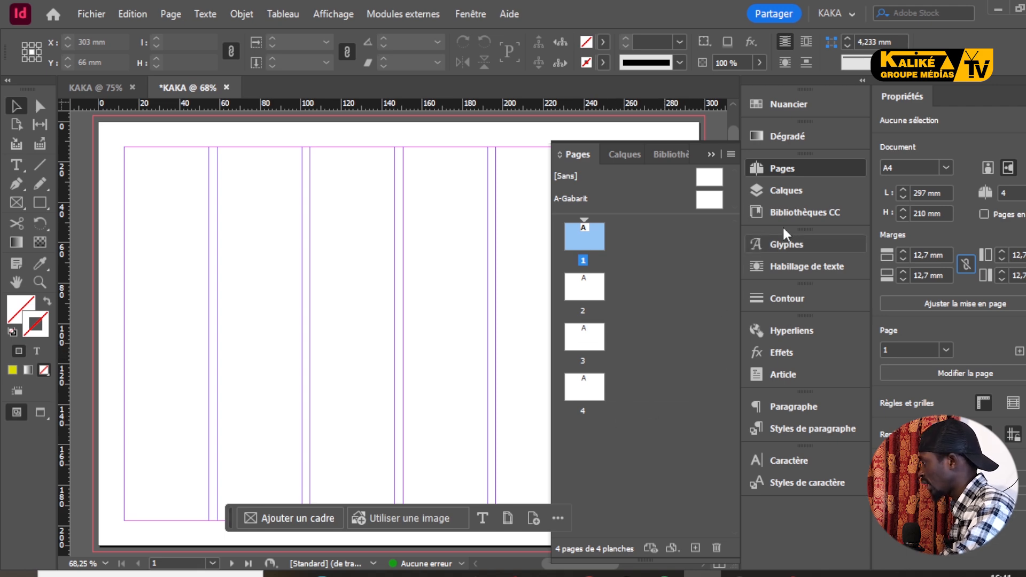
{"action": "left_click", "coordinate": [811, 169]}
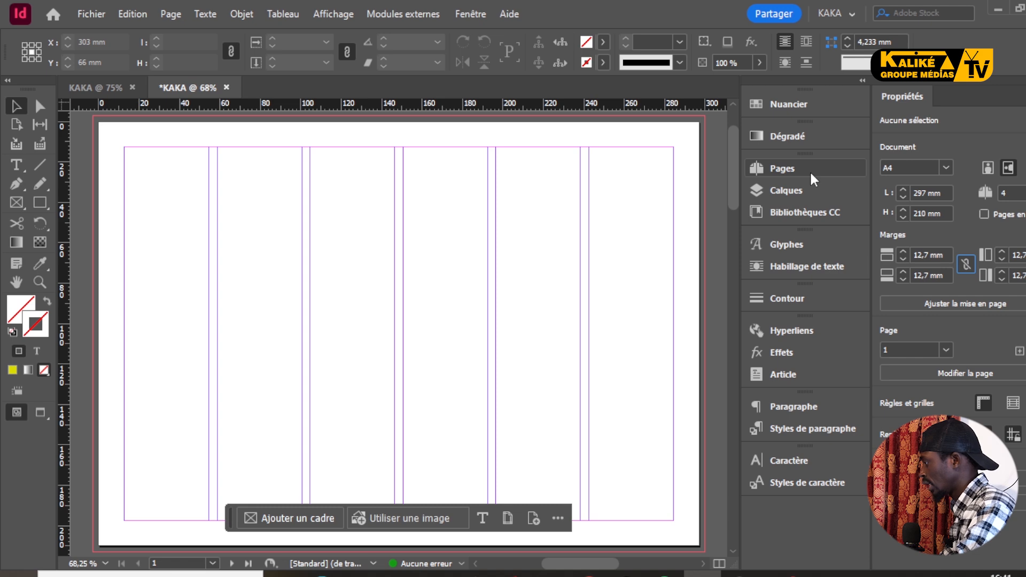
{"action": "left_click", "coordinate": [797, 301]}
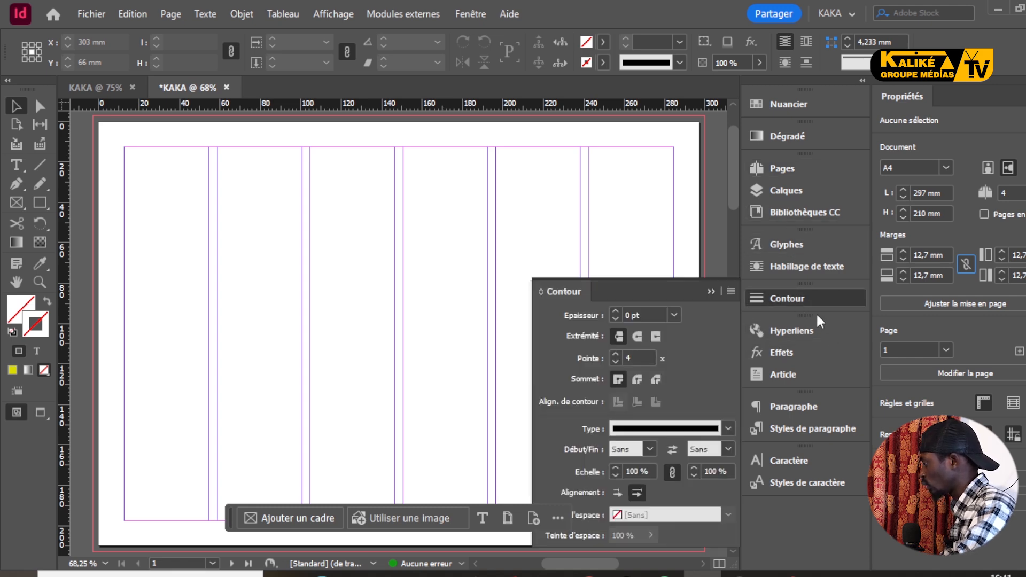
{"action": "left_click", "coordinate": [812, 303]}
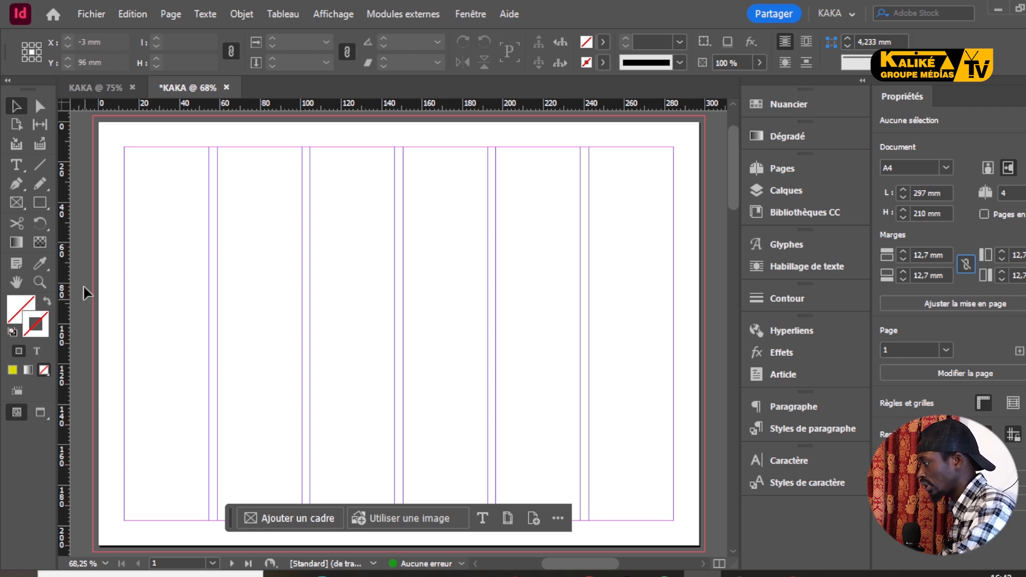
Step: Draw a rectangle about 123 × 56.5 mm in the upper-left area of the page and set its Y position to 66 mm
{"action": "left_click", "coordinate": [41, 203]}
{"action": "left_click_drag", "start_coordinate": [177, 199], "coordinate": [426, 314]}
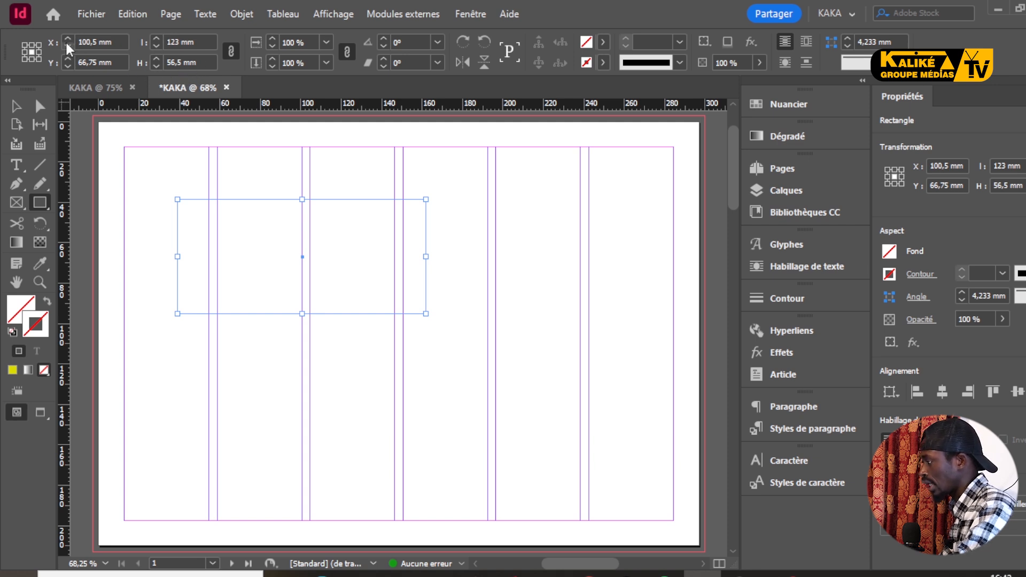
{"action": "left_click", "coordinate": [69, 60]}
{"action": "left_click", "coordinate": [68, 60]}
{"action": "left_click", "coordinate": [69, 60]}
{"action": "left_click", "coordinate": [68, 66]}
{"action": "left_click", "coordinate": [69, 66]}
{"action": "left_click", "coordinate": [69, 65]}
{"action": "left_click", "coordinate": [68, 65]}
{"action": "left_click", "coordinate": [69, 65]}
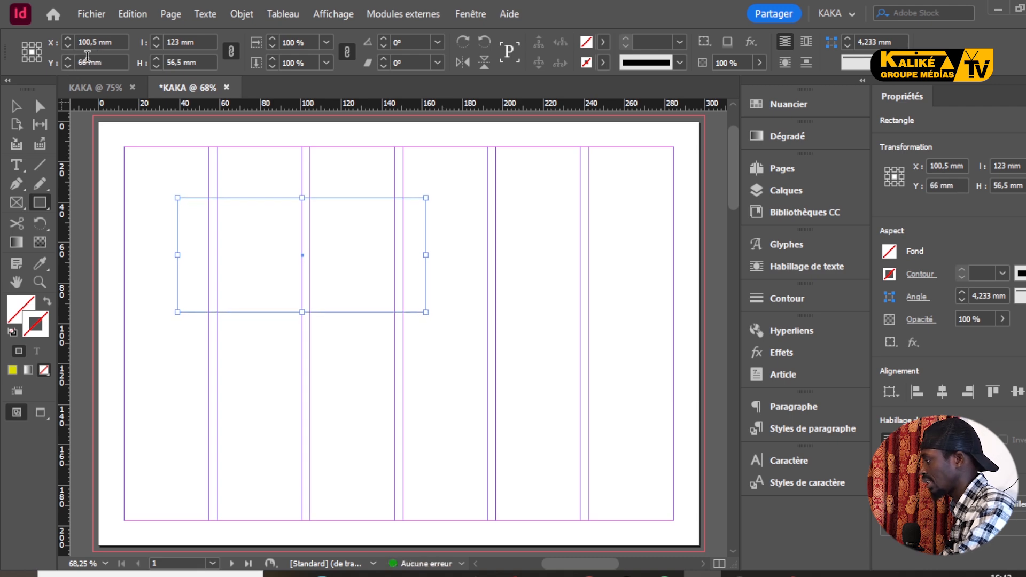
Step: Reduce the rectangle proportionally to 113.204 mm wide and 52 mm high
{"action": "left_click", "coordinate": [156, 46]}
{"action": "left_click", "coordinate": [156, 46]}
{"action": "left_click", "coordinate": [156, 46]}
{"action": "left_click", "coordinate": [156, 46]}
{"action": "left_click", "coordinate": [156, 64]}
{"action": "left_click", "coordinate": [155, 64]}
{"action": "left_click", "coordinate": [155, 65]}
{"action": "left_click", "coordinate": [232, 52]}
{"action": "left_click", "coordinate": [236, 58]}
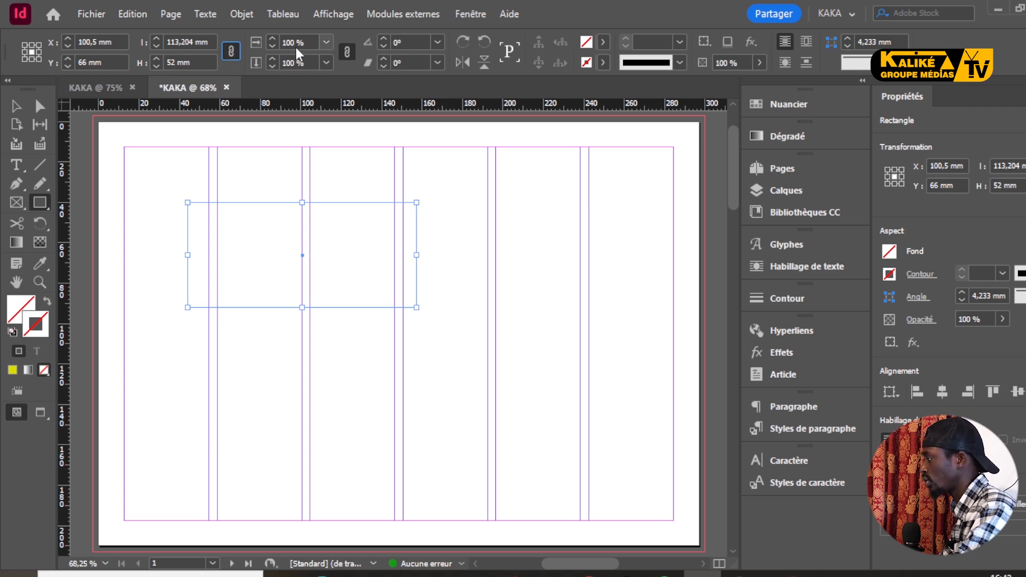
Step: Rotate the rectangle to 180° in two 90° turns
{"action": "left_click", "coordinate": [346, 54]}
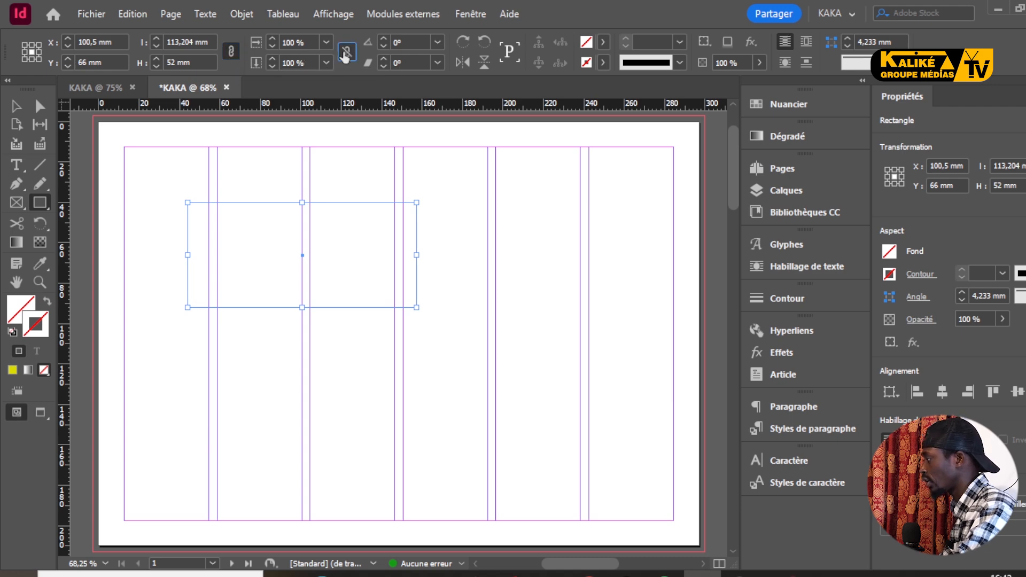
{"action": "left_click", "coordinate": [461, 43]}
{"action": "left_click", "coordinate": [461, 45]}
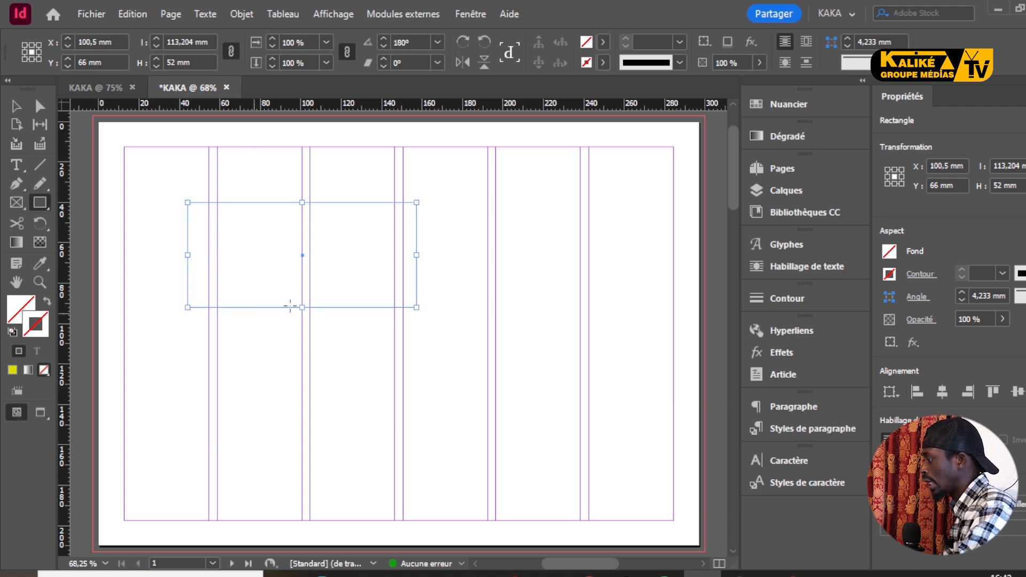
Step: Fill the rectangle with a yellow picked from the colour picker
{"action": "double_click", "coordinate": [19, 316]}
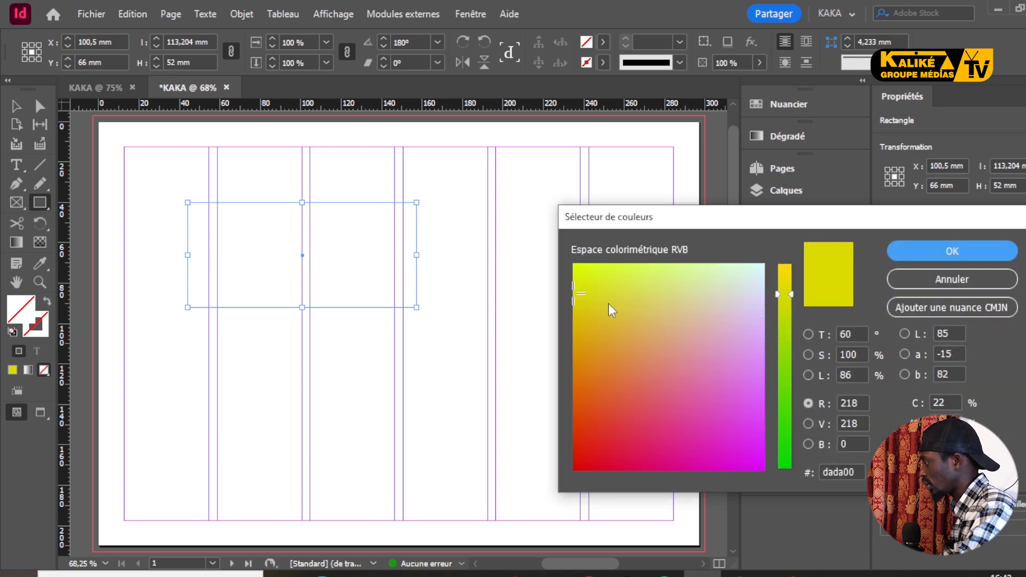
{"action": "left_click", "coordinate": [607, 294]}
{"action": "left_click", "coordinate": [915, 249]}
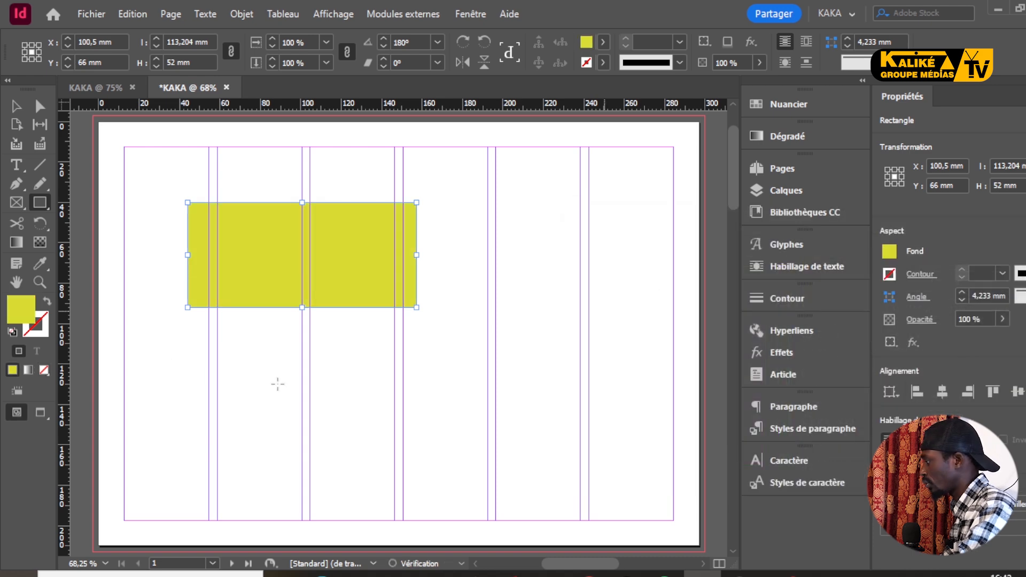
Step: Give the rectangle a magenta stroke (#d91ac1) with a weight of 6 pt
{"action": "double_click", "coordinate": [46, 329]}
{"action": "left_click", "coordinate": [717, 449]}
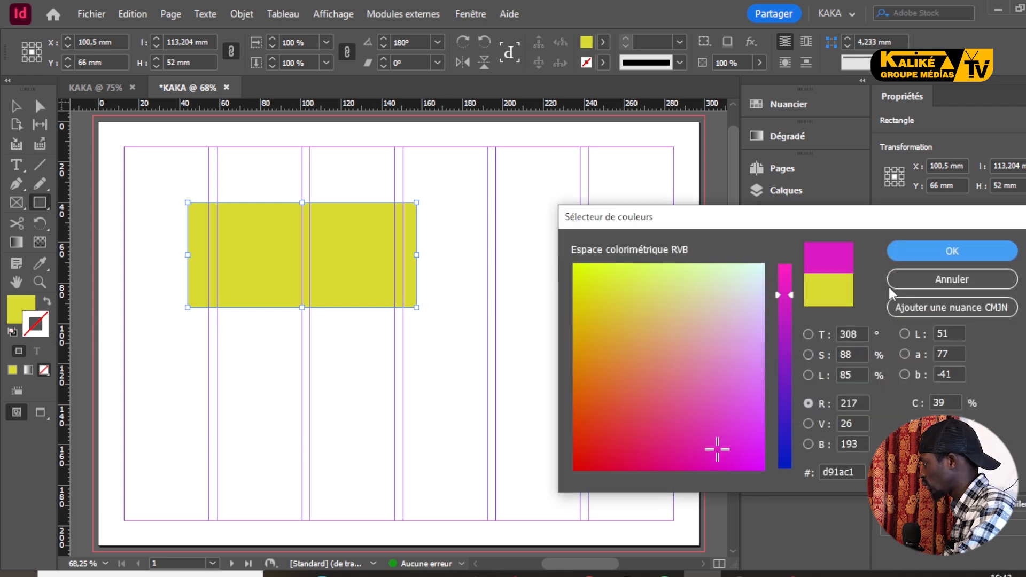
{"action": "left_click", "coordinate": [912, 258]}
{"action": "left_click", "coordinate": [625, 39]}
{"action": "left_click", "coordinate": [626, 39]}
{"action": "left_click", "coordinate": [626, 39]}
{"action": "left_click", "coordinate": [626, 40]}
{"action": "left_click", "coordinate": [626, 39]}
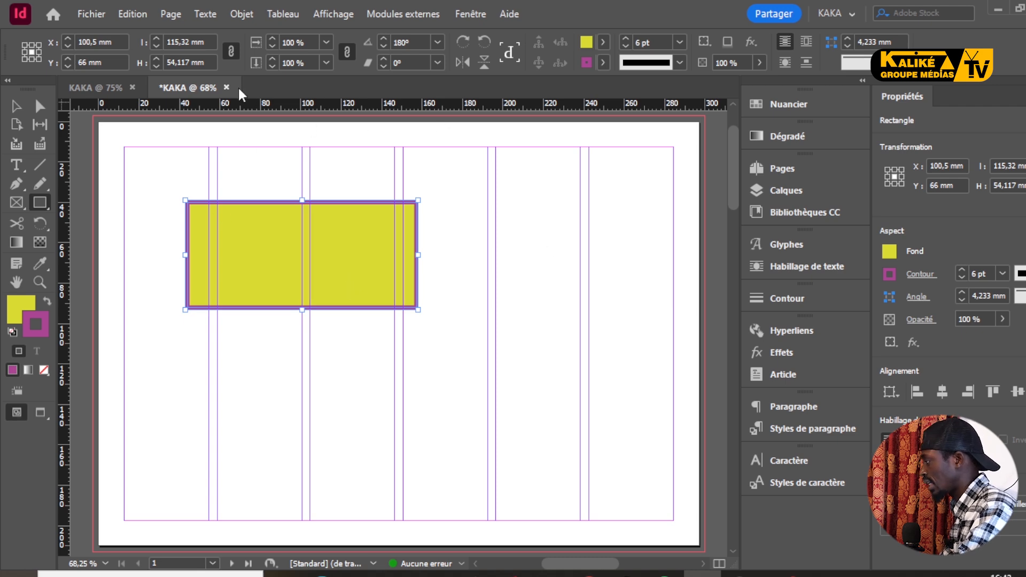
Step: Draw a text frame below and to the right of the yellow rectangle, and view the list of available fonts
{"action": "left_click", "coordinate": [16, 165]}
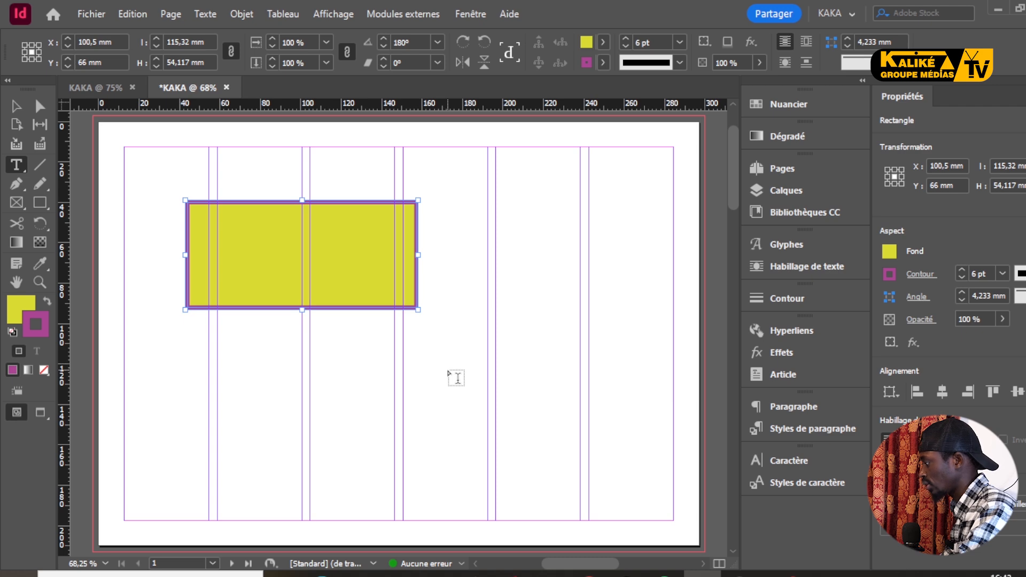
{"action": "left_click_drag", "start_coordinate": [422, 345], "coordinate": [565, 431]}
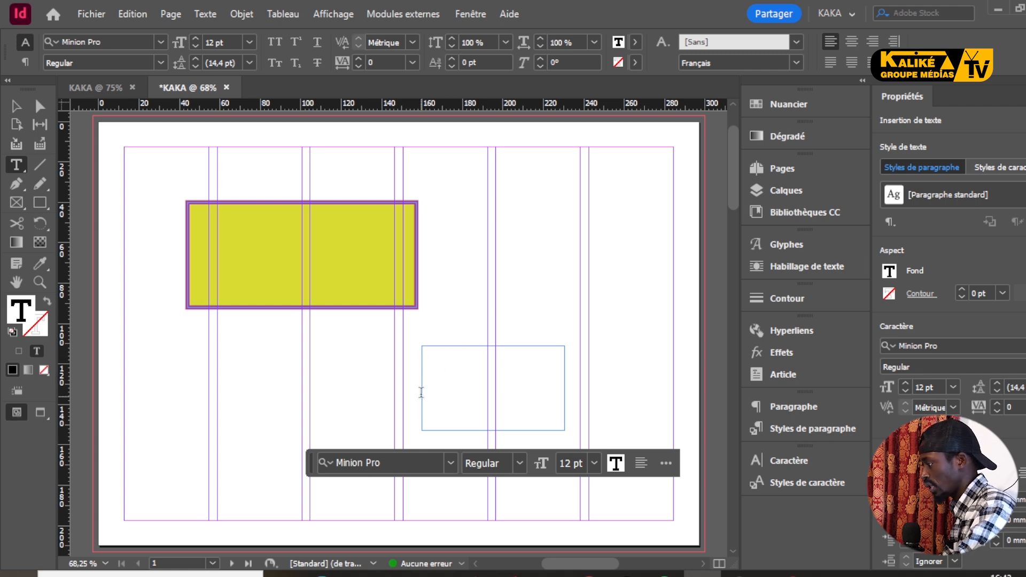
{"action": "left_click", "coordinate": [162, 41]}
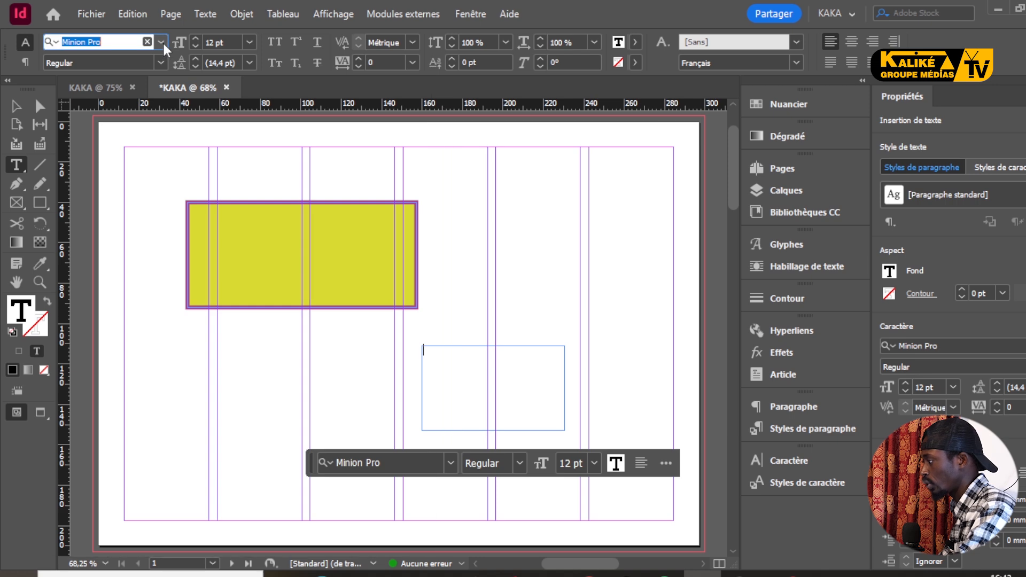
{"action": "left_click", "coordinate": [161, 41]}
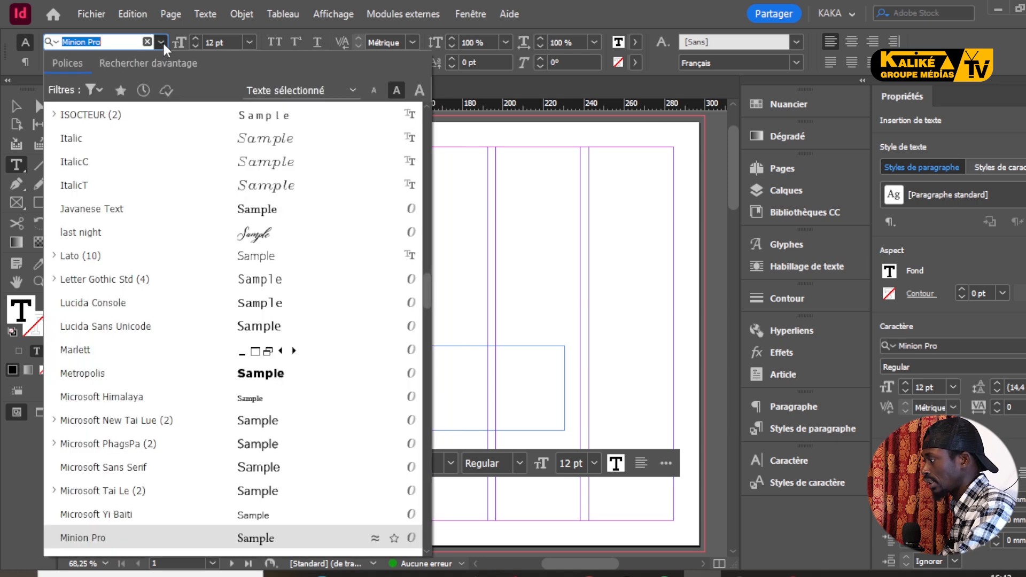
{"action": "left_click", "coordinate": [160, 42]}
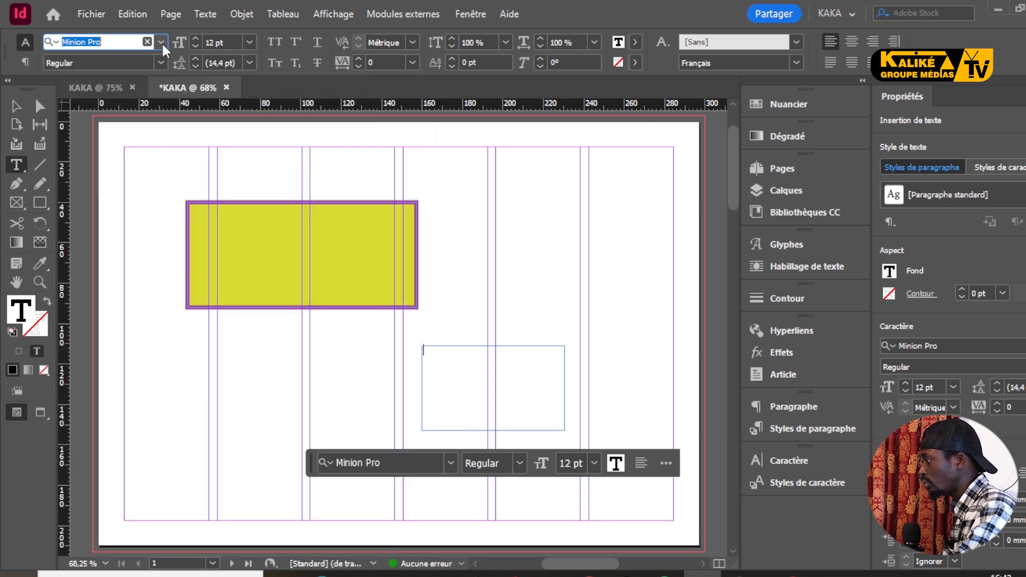
Step: Set the new text frame's font size to 16 pt and centre its text
{"action": "left_click", "coordinate": [196, 38]}
{"action": "left_click", "coordinate": [196, 38]}
{"action": "left_click", "coordinate": [195, 38]}
{"action": "left_click", "coordinate": [195, 39]}
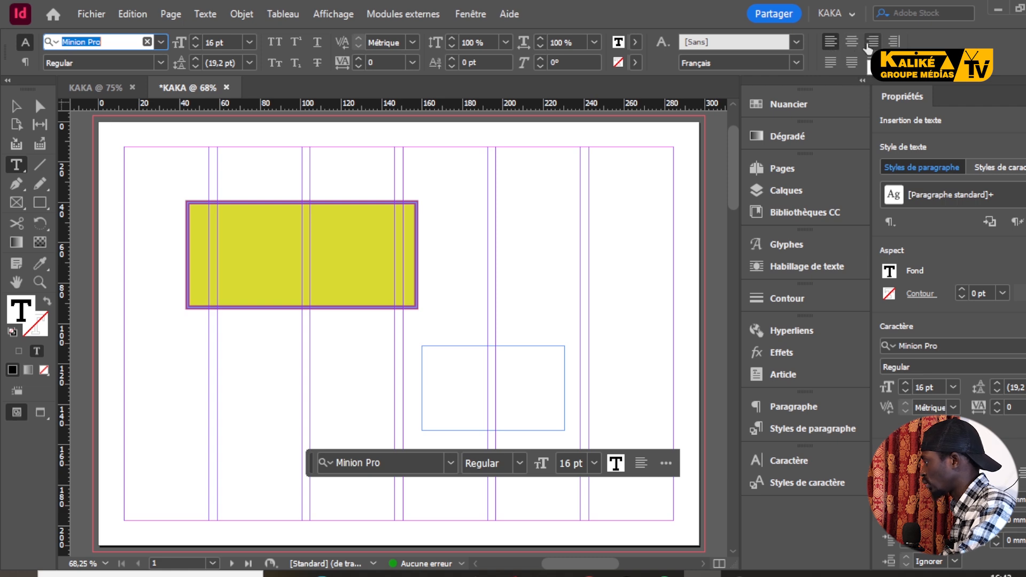
{"action": "left_click", "coordinate": [847, 50]}
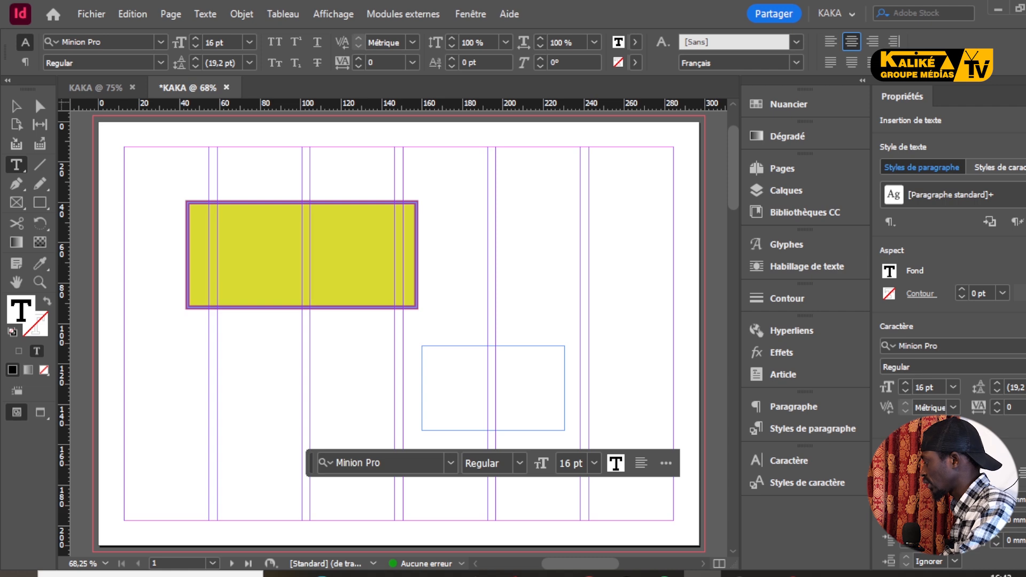
Step: Show the paragraph formatting controls for the text frame
{"action": "scroll", "coordinate": [948, 320], "scroll_direction": "down", "scroll_amount": 5}
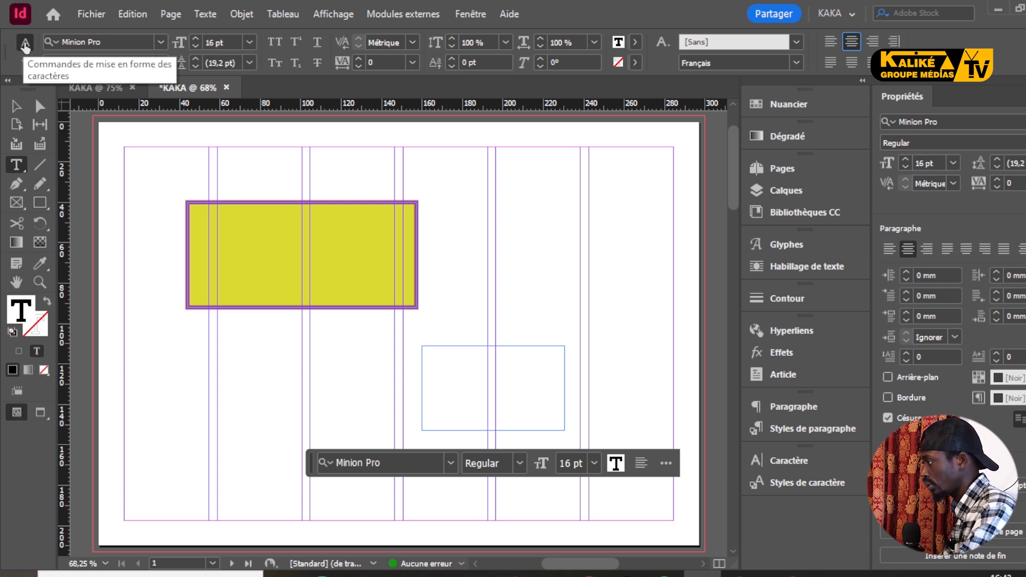
{"action": "left_click", "coordinate": [26, 62]}
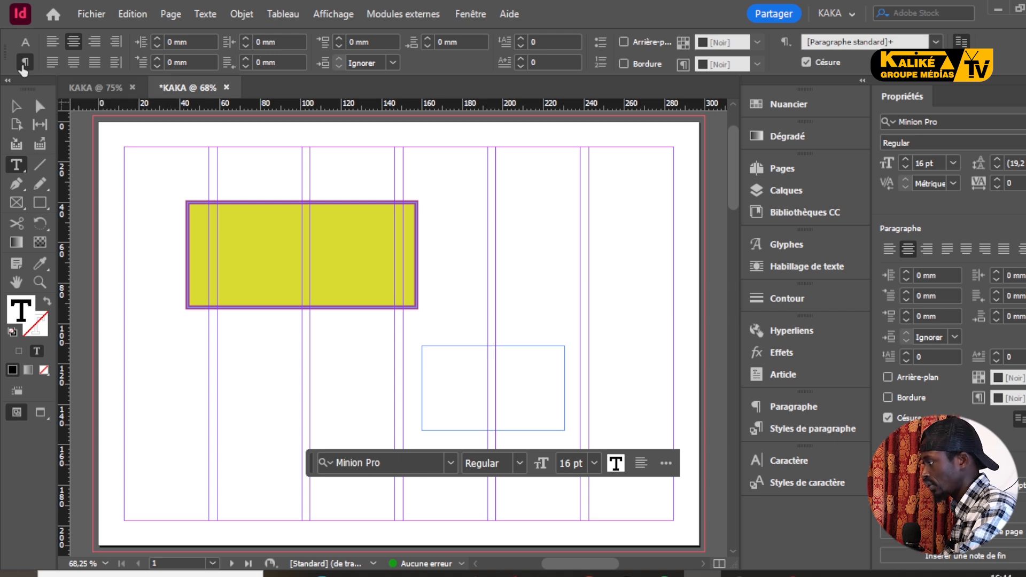
Step: Bring back the character formatting controls and place a horizontal ruler guide across the yellow rectangle, just below its middle
{"action": "left_click", "coordinate": [26, 44]}
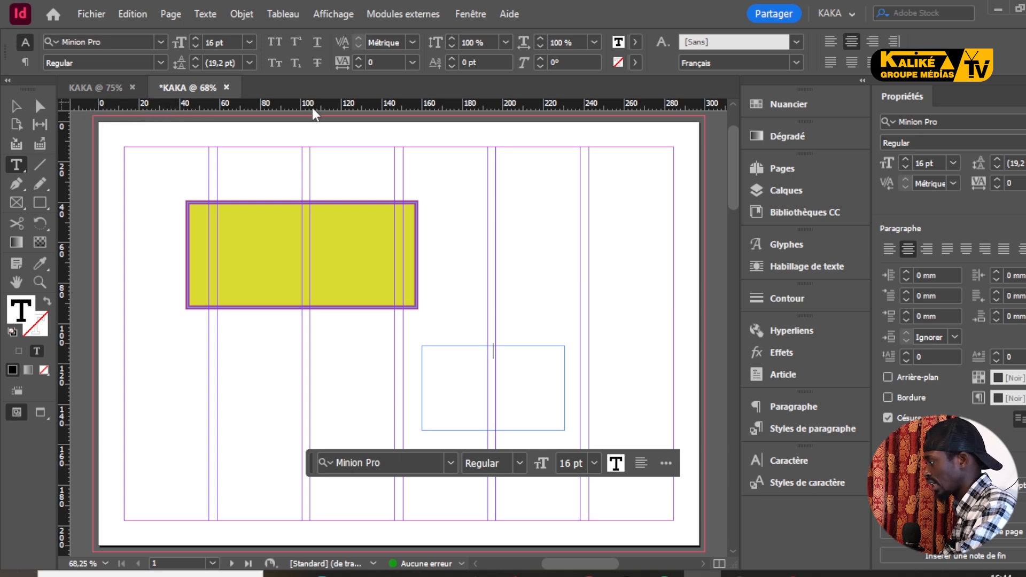
{"action": "left_click_drag", "start_coordinate": [312, 108], "coordinate": [341, 265]}
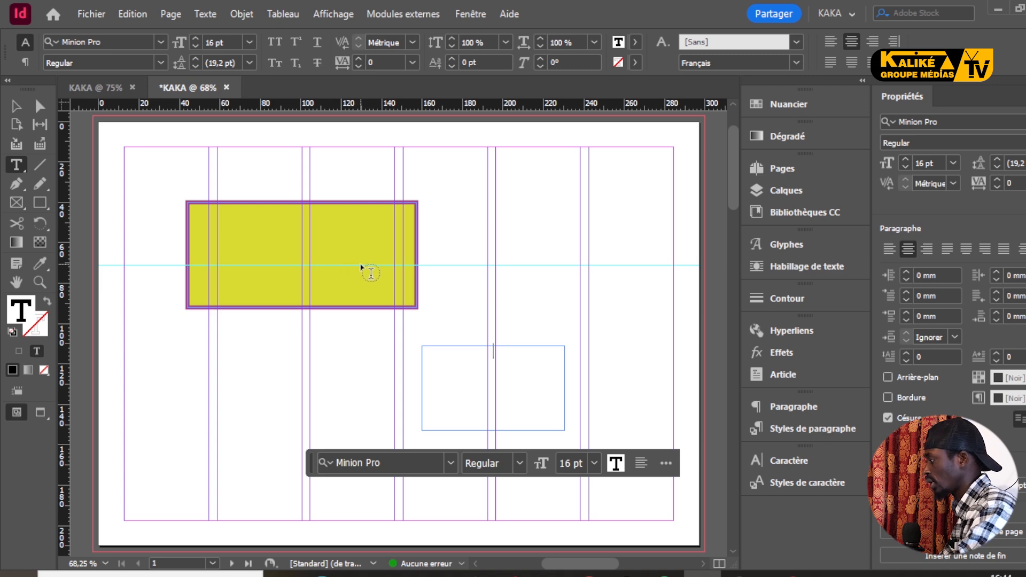
Step: Add two more horizontal guides: one across the upper part of the yellow rectangle, one through the text frame extending across the pasteboard
{"action": "scroll", "coordinate": [361, 267], "scroll_direction": "down", "scroll_amount": 2, "text": "alt"}
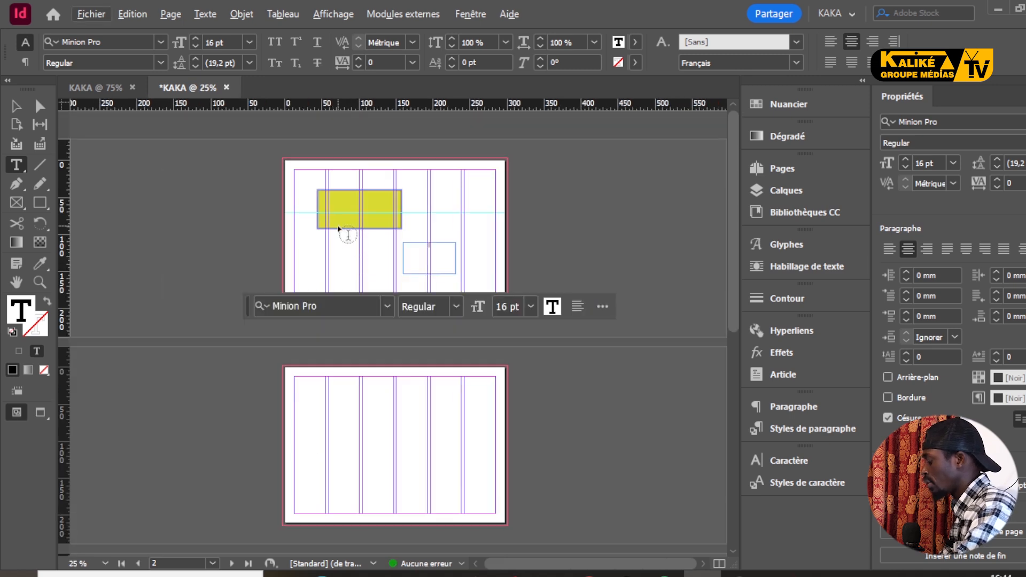
{"action": "scroll", "coordinate": [338, 230], "scroll_direction": "up", "scroll_amount": 2, "text": "alt"}
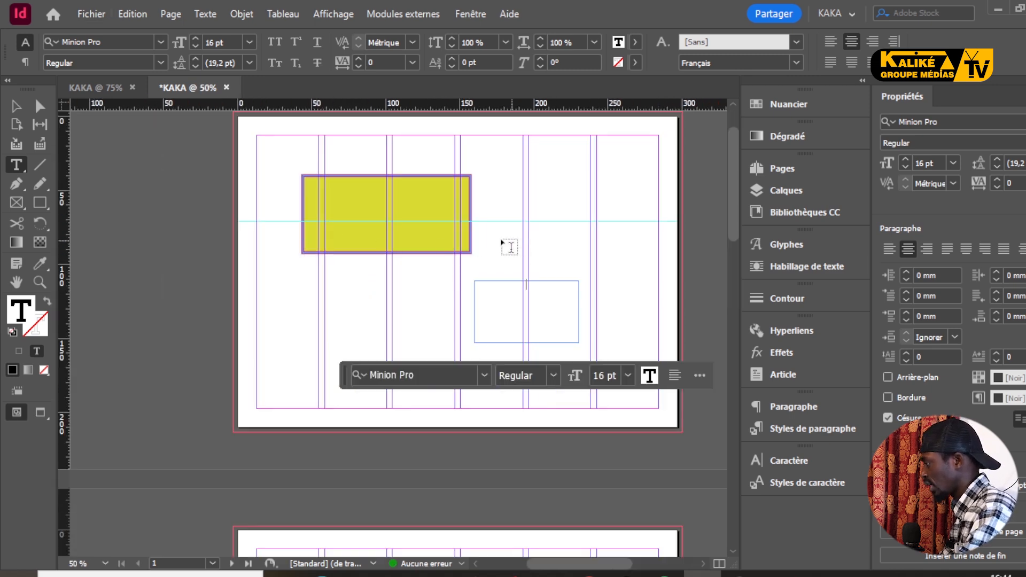
{"action": "scroll", "coordinate": [509, 245], "scroll_direction": "up", "scroll_amount": 2}
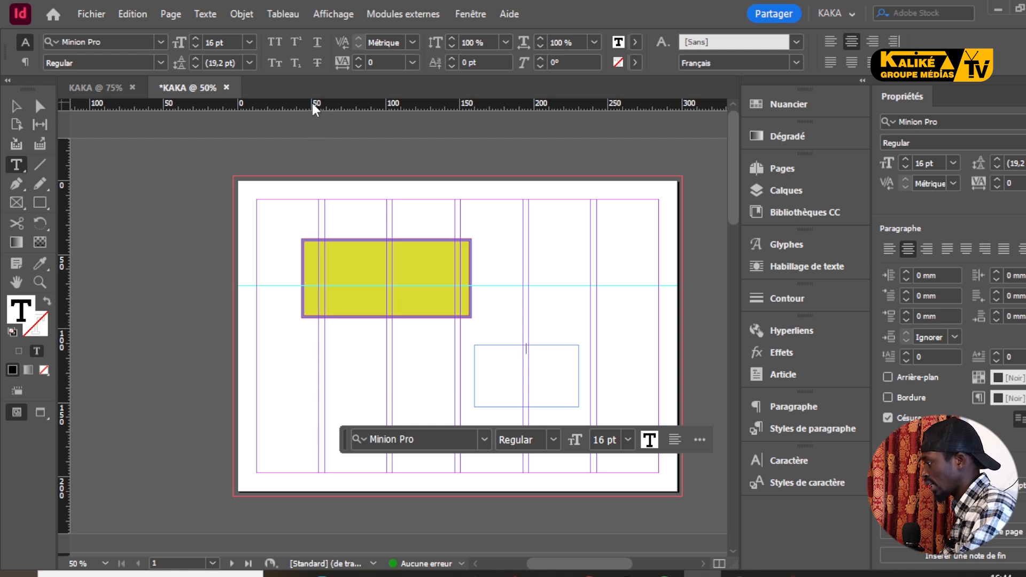
{"action": "left_click_drag", "start_coordinate": [295, 104], "coordinate": [355, 255]}
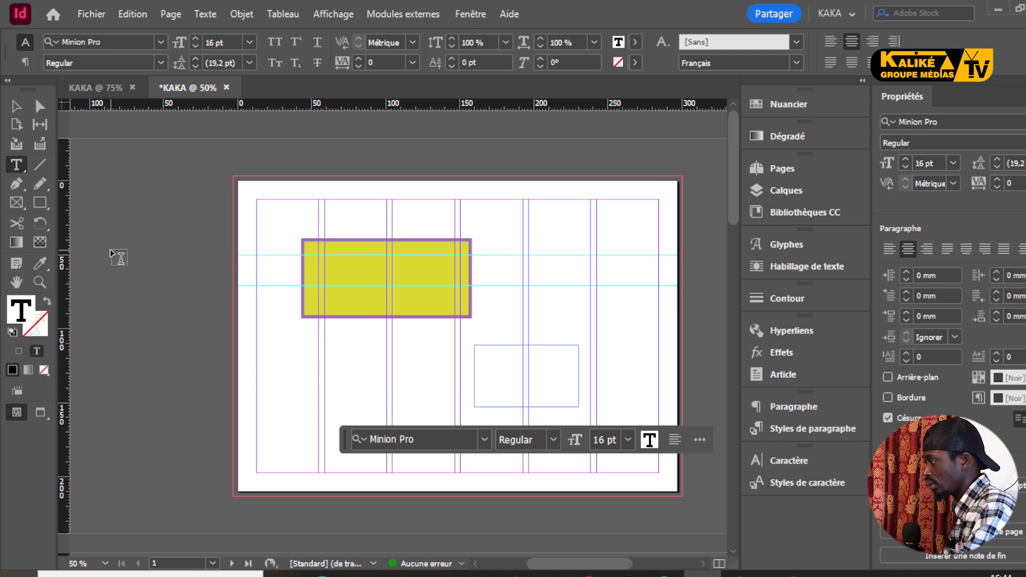
{"action": "left_click_drag", "start_coordinate": [240, 105], "coordinate": [194, 383]}
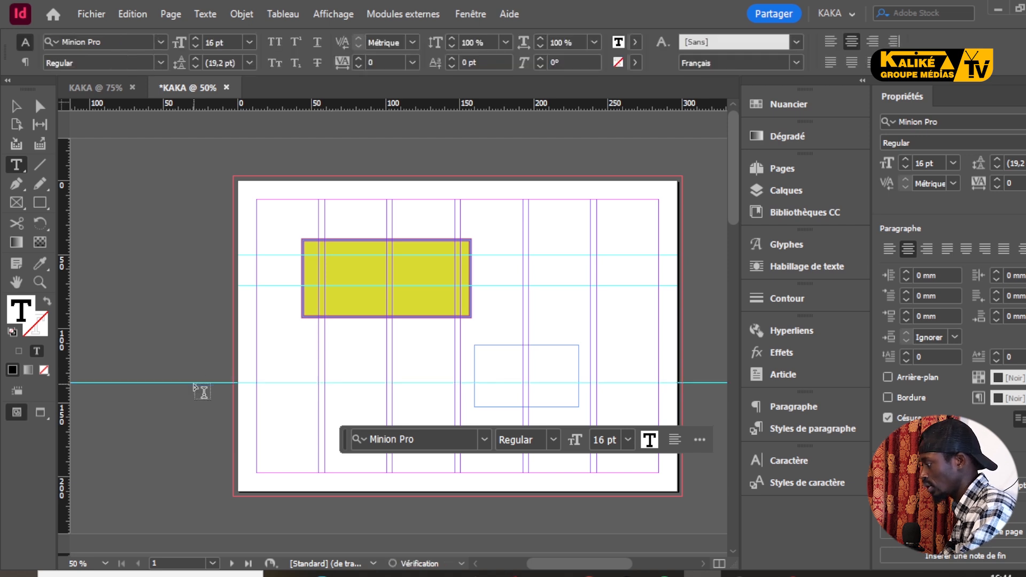